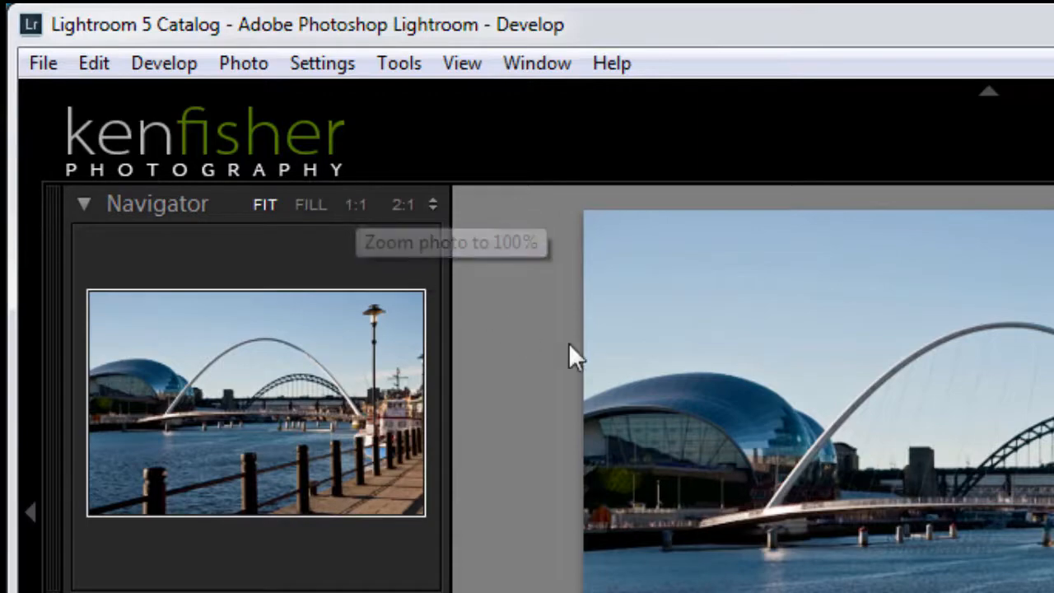
- Zoom the bridge photo to 2:1 on the crown of the arch
click(988, 412)
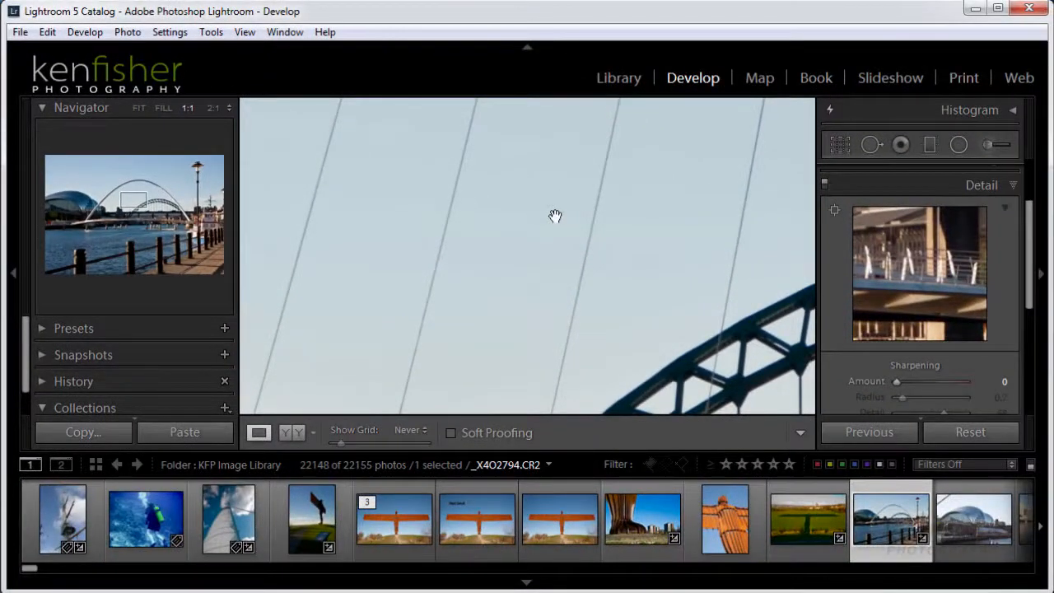
drag(557, 178, 473, 370)
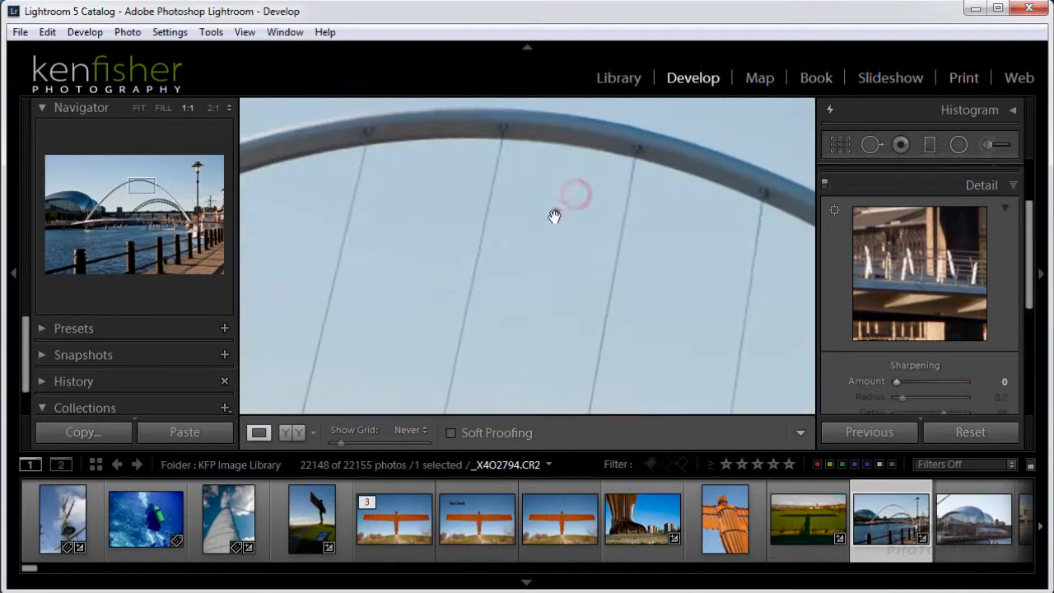
drag(558, 214, 622, 315)
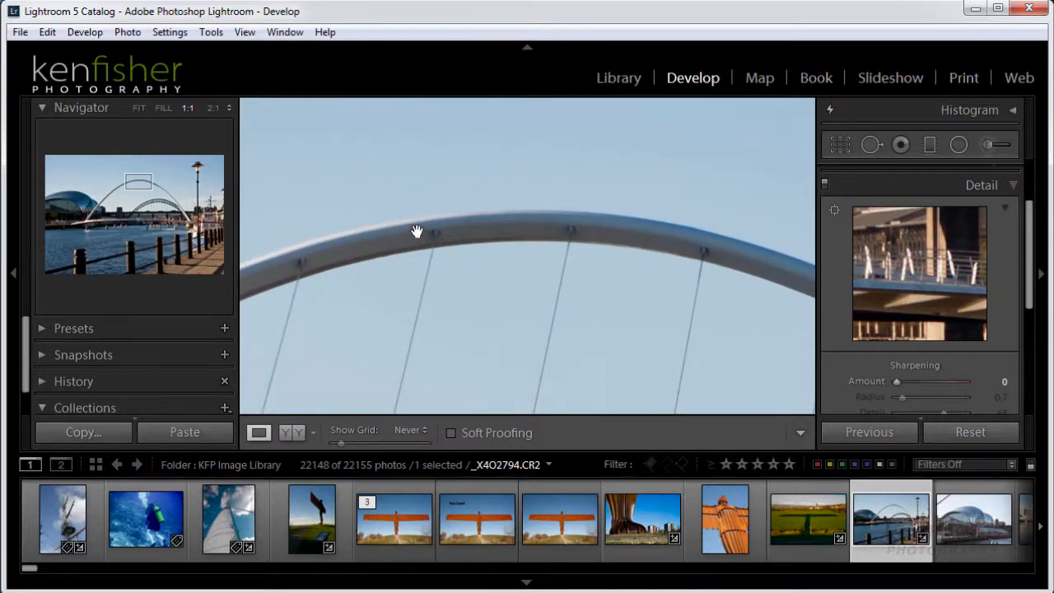
click(211, 108)
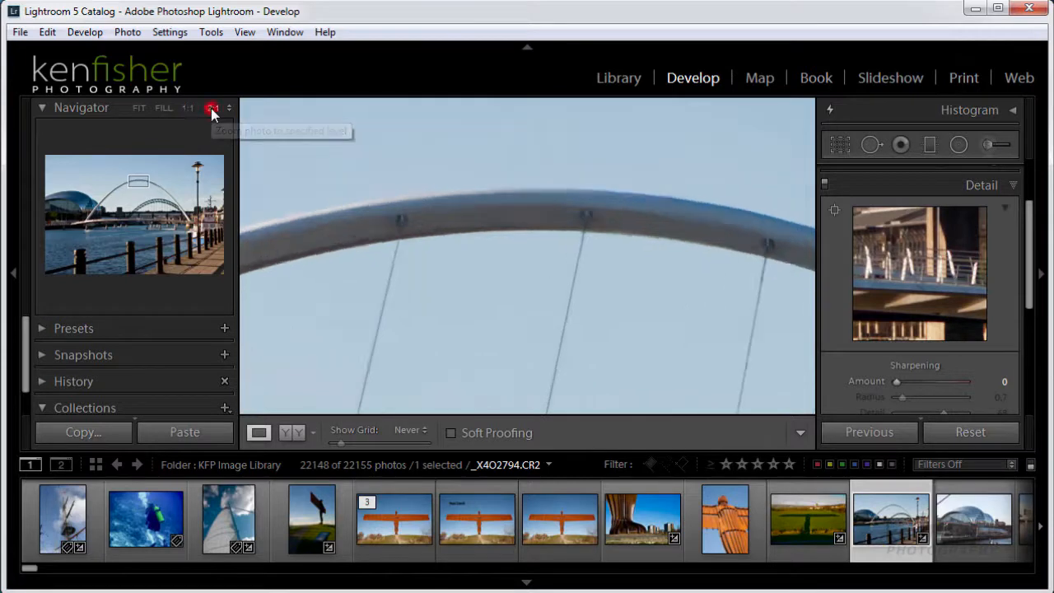
drag(554, 181, 555, 260)
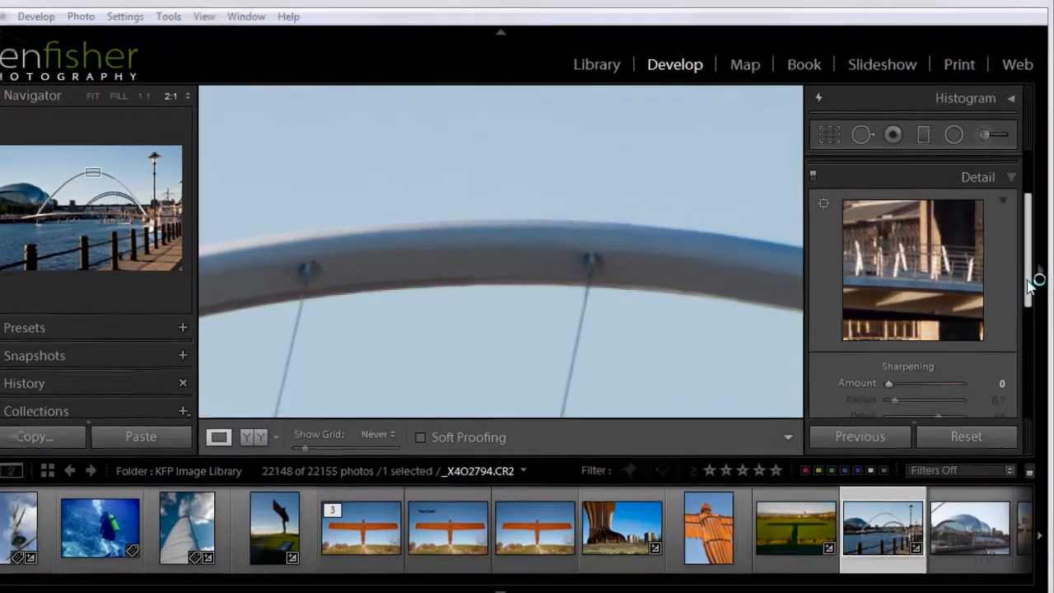
- Turn off noise reduction for the photo, with Color and Luminance both at 0
drag(1028, 282, 1024, 368)
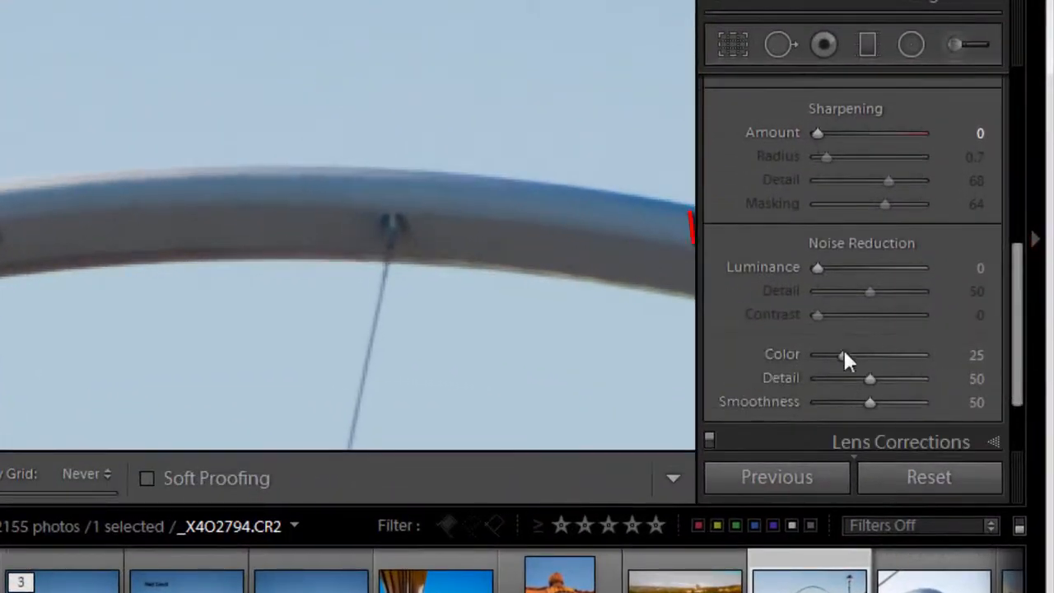
drag(843, 355, 796, 356)
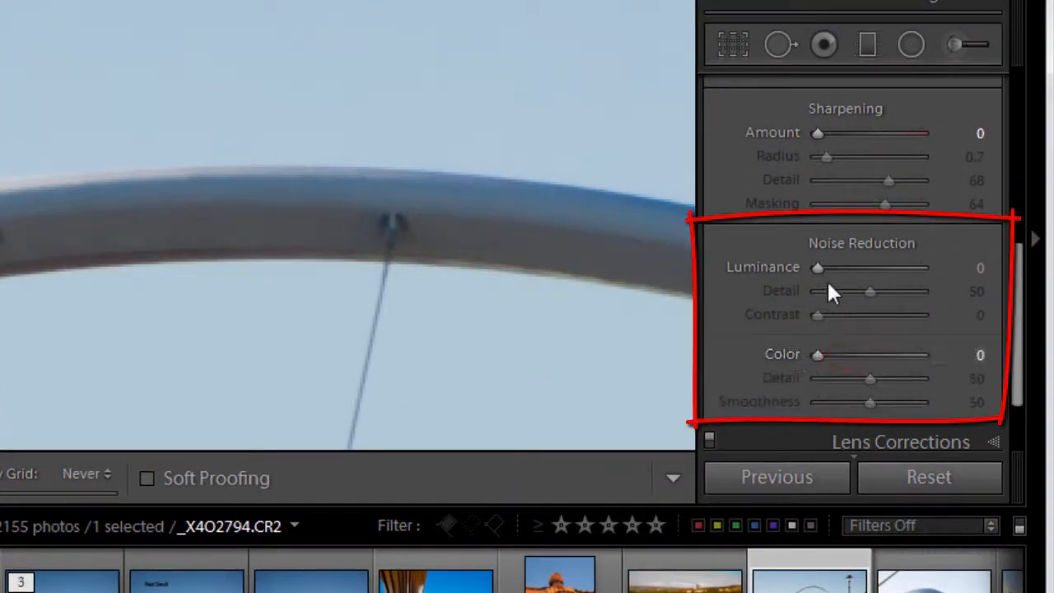
click(817, 267)
click(817, 354)
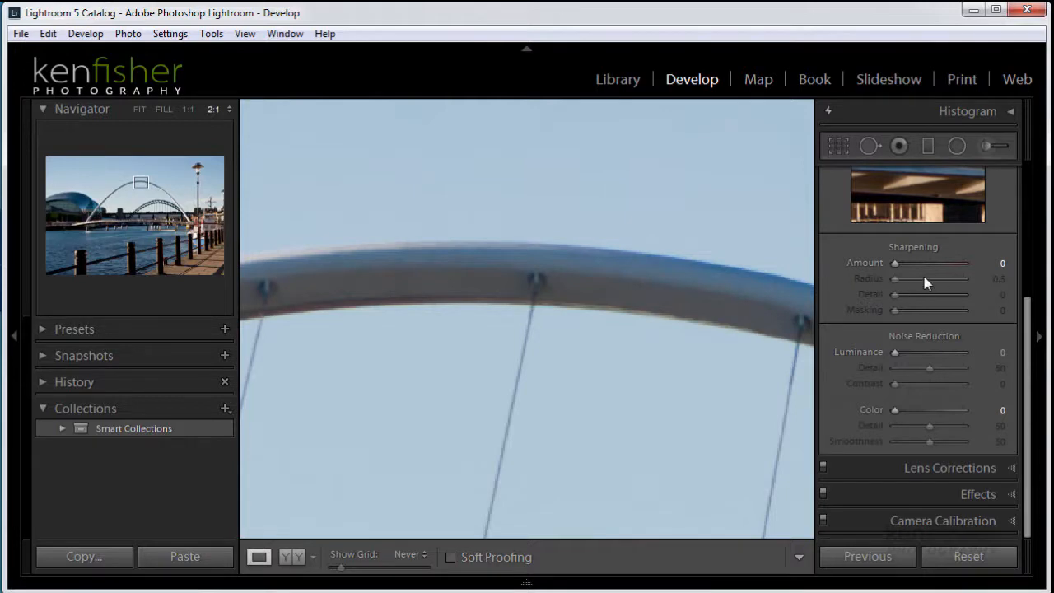
- Set the sharpening Amount to 107 and Radius to 2.0 while previewing the effect in grayscale
drag(895, 263, 865, 288)
key(alt)
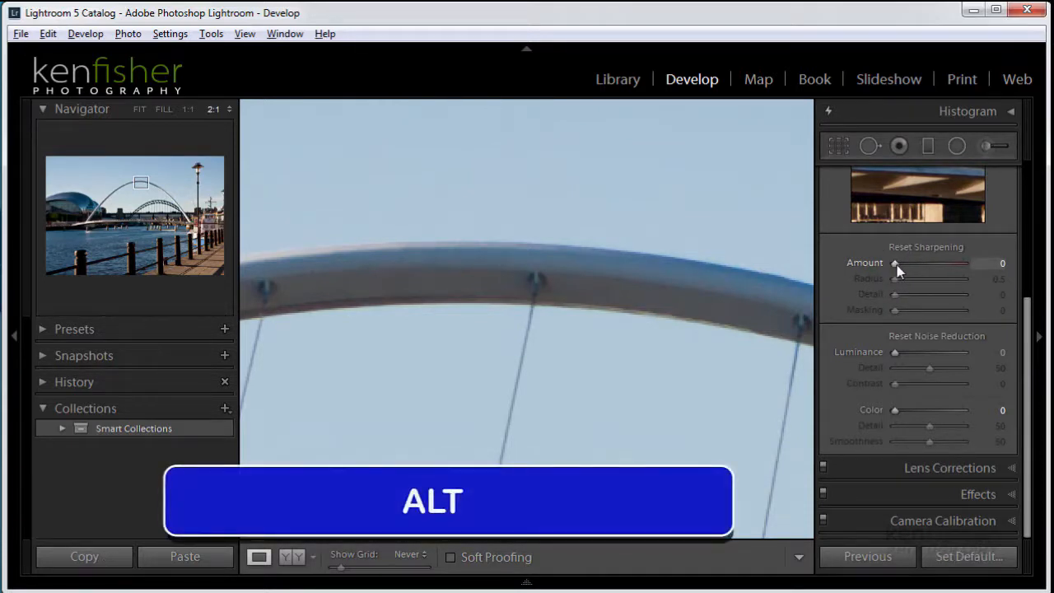
alt+click(897, 272)
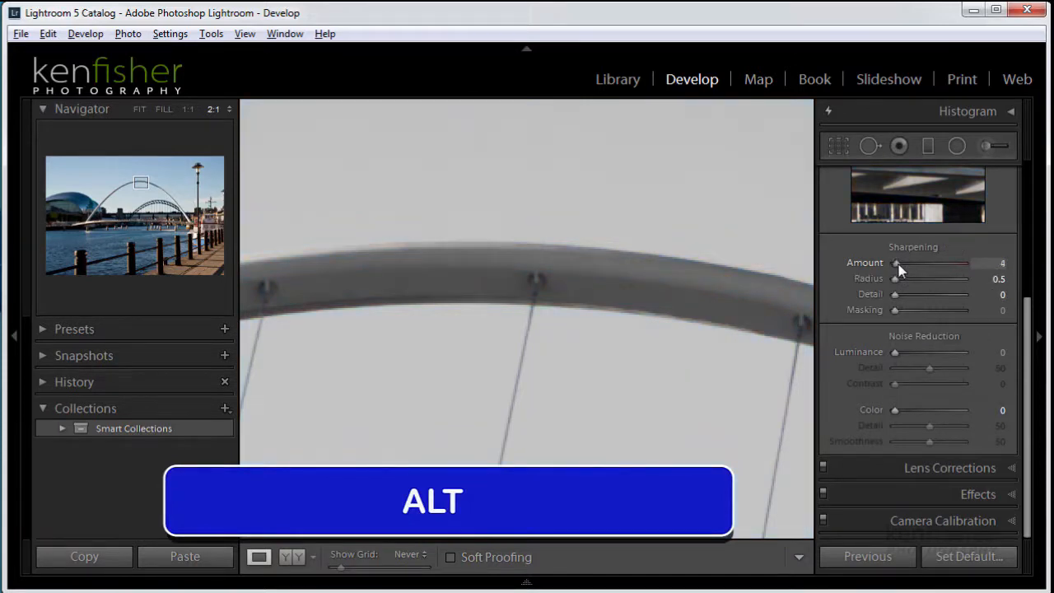
drag(897, 271, 922, 281)
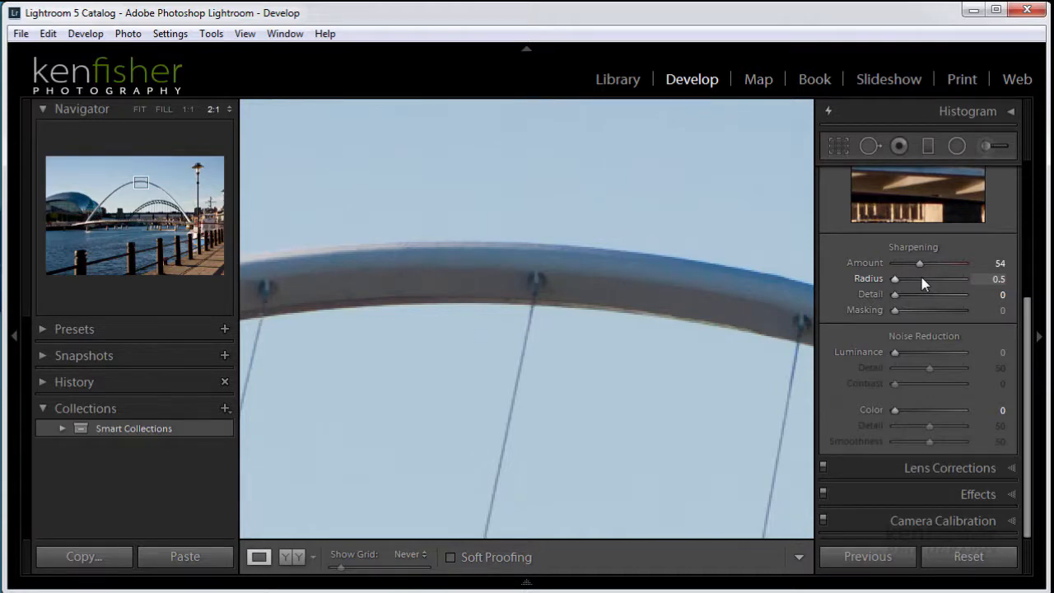
key(alt)
drag(895, 282, 944, 266)
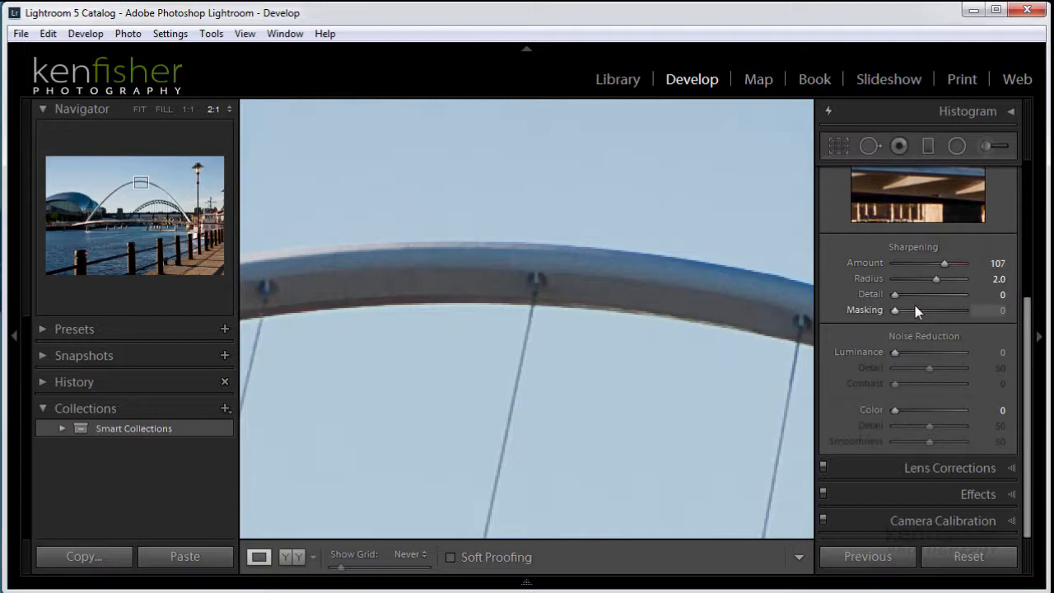
- Set the sharpening Detail to 19 while previewing the affected edges in grayscale
key(alt)
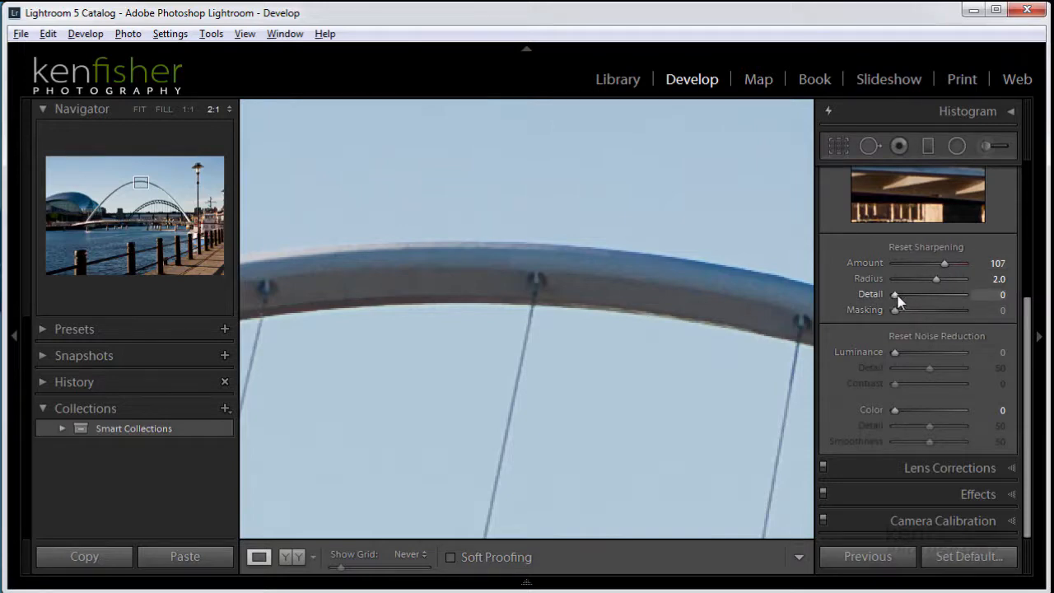
drag(898, 301, 898, 301)
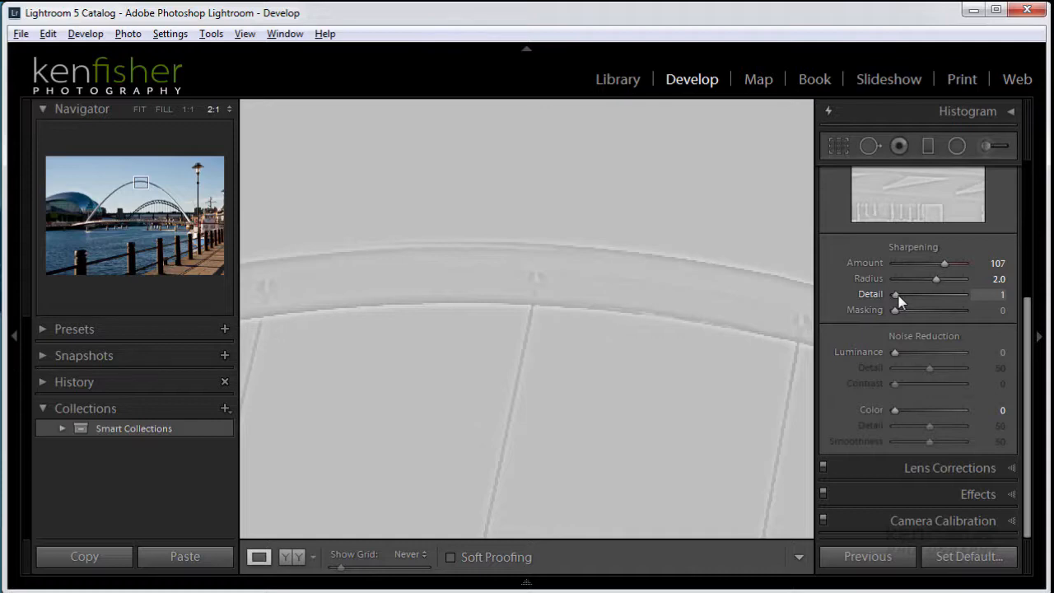
mouse_move(900, 299)
mouse_down()
mouse_move(968, 298)
mouse_move(910, 304)
mouse_up()
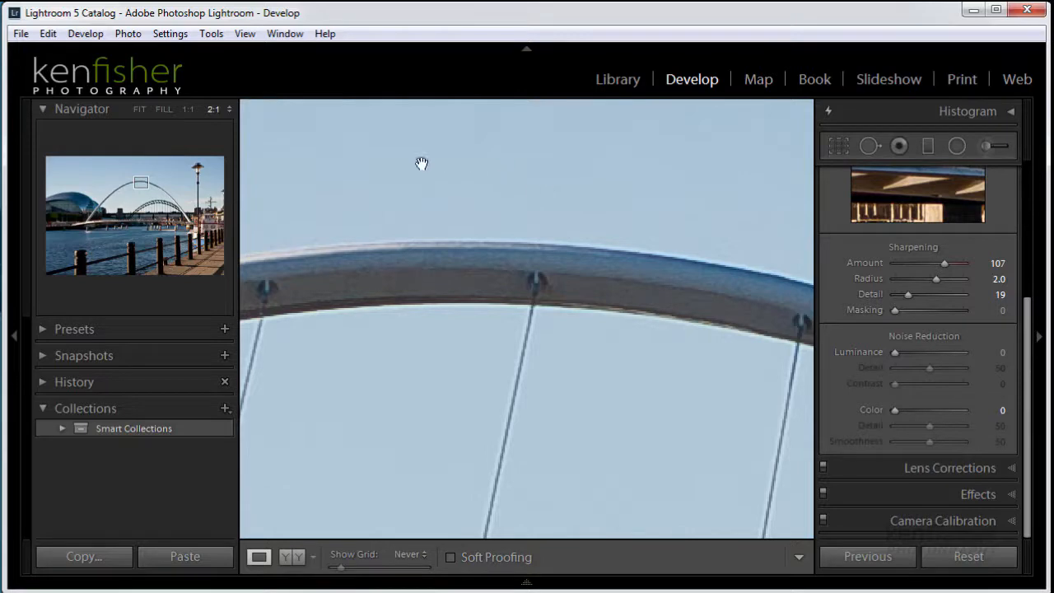
- Set the sharpening Masking to about 49 using the black-and-white mask preview, limiting sharpening to the arch and cables
alt+click(895, 312)
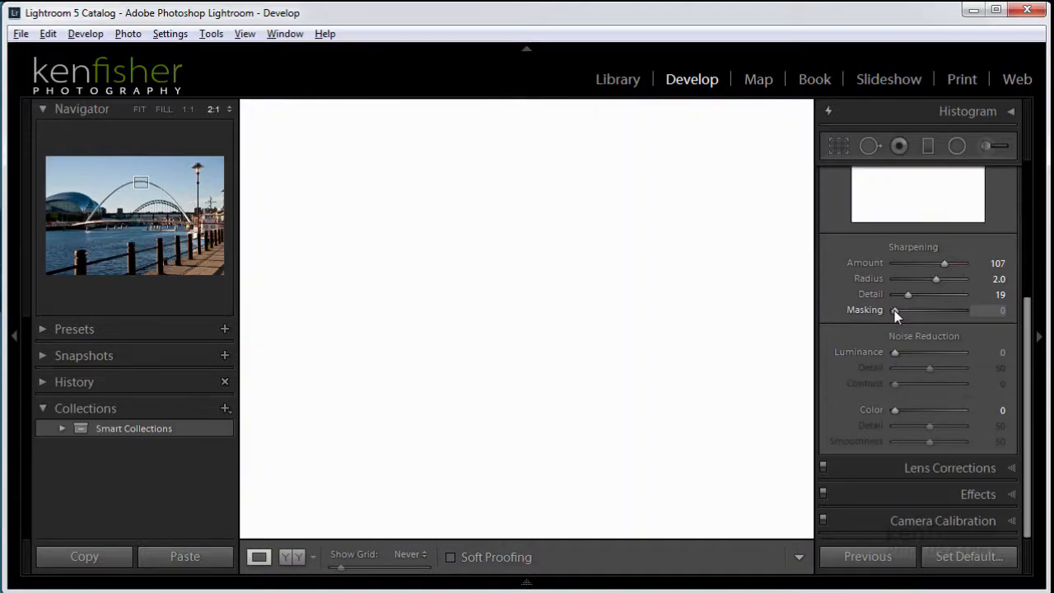
drag(895, 312, 920, 315)
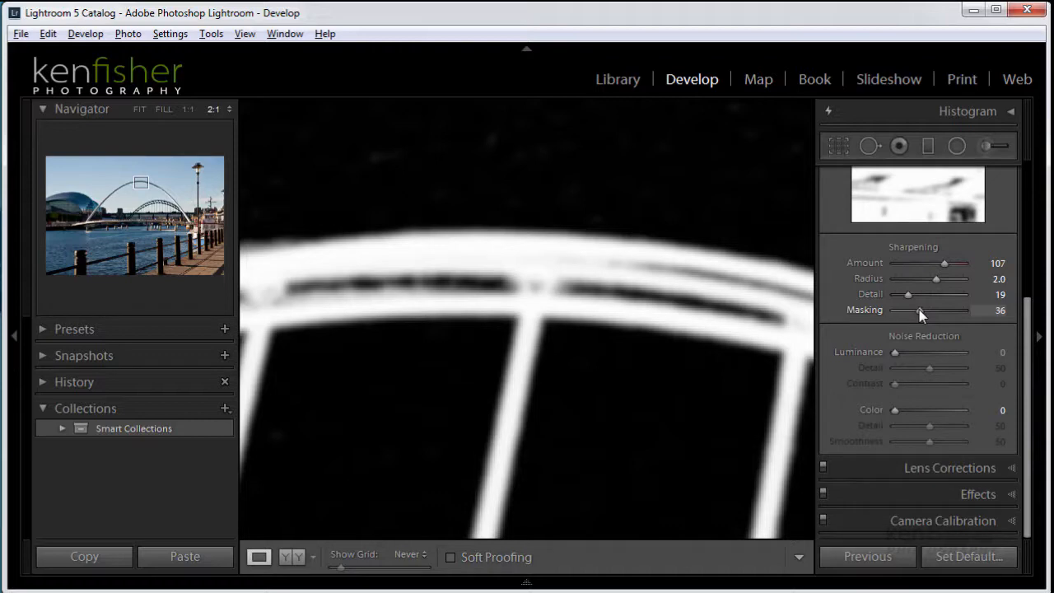
drag(918, 309, 928, 313)
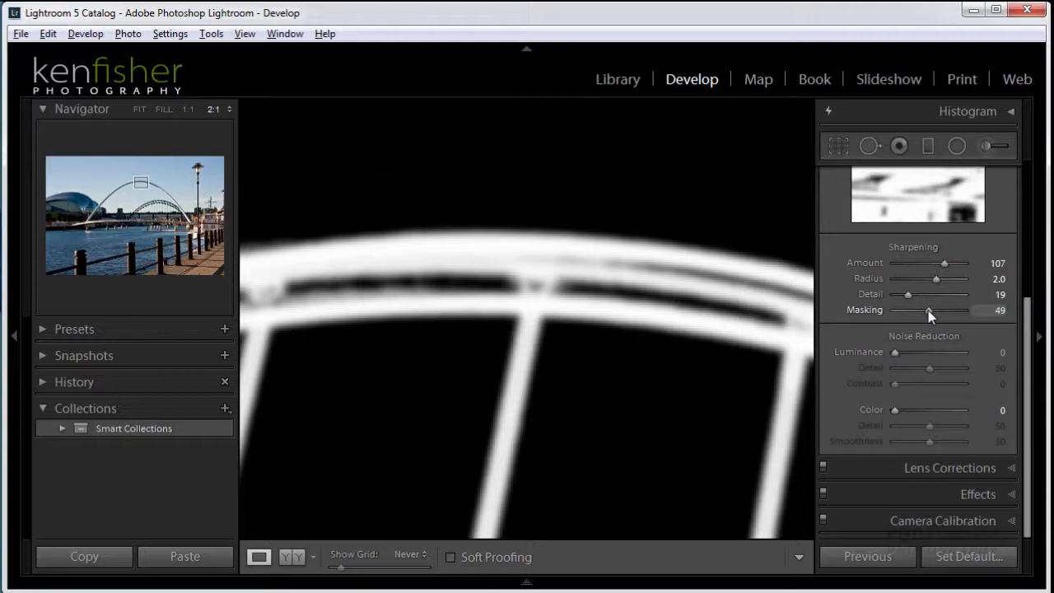
drag(928, 311, 929, 310)
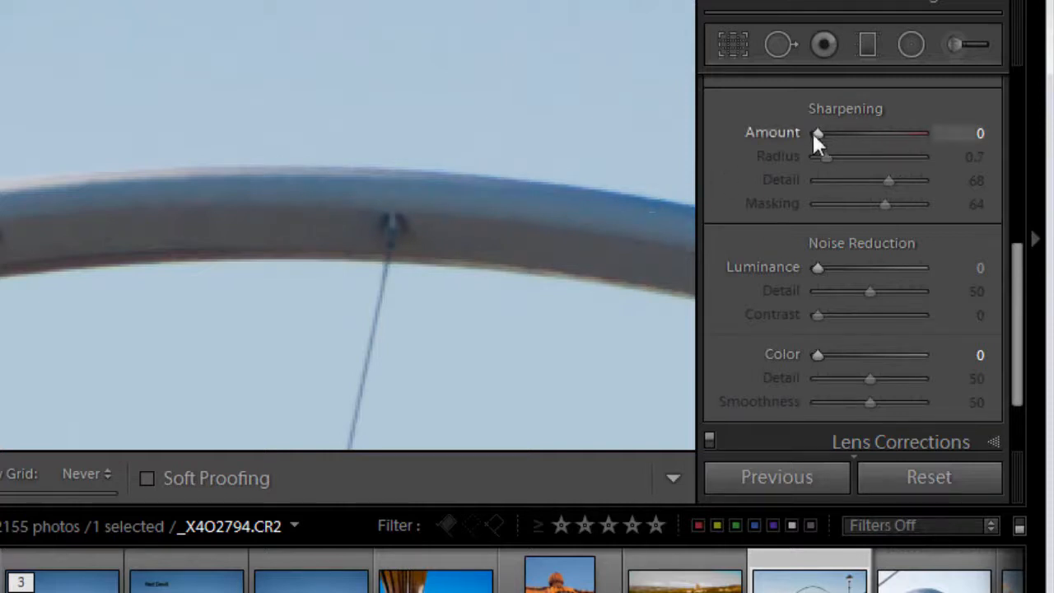
- Try extreme sharpening with Amount 150 and Radius 3.0, restoring the Radius to 0.7 and reducing the Amount to 52
drag(817, 134, 937, 156)
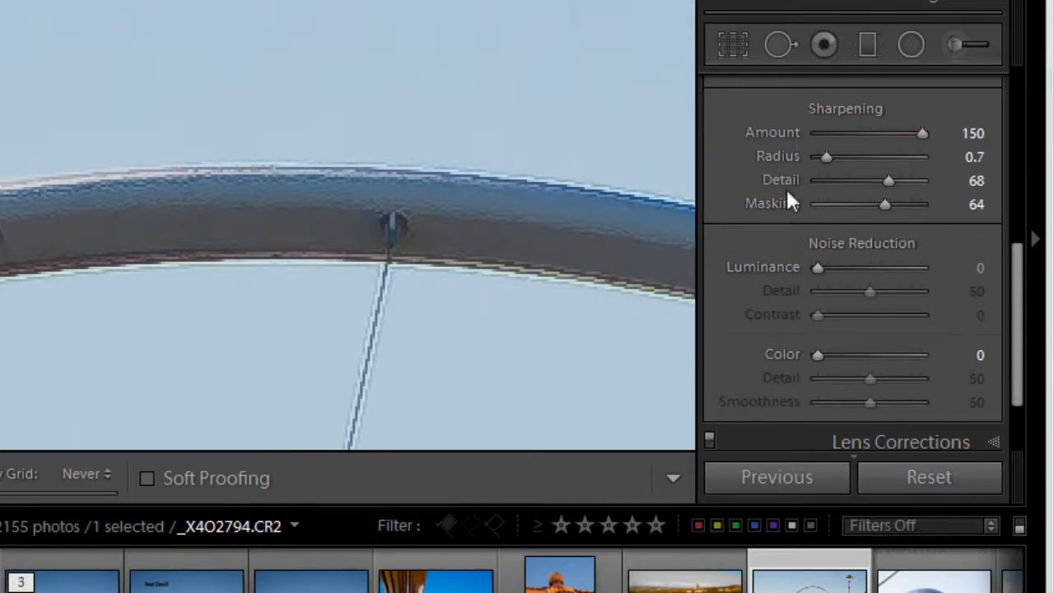
drag(823, 159, 932, 164)
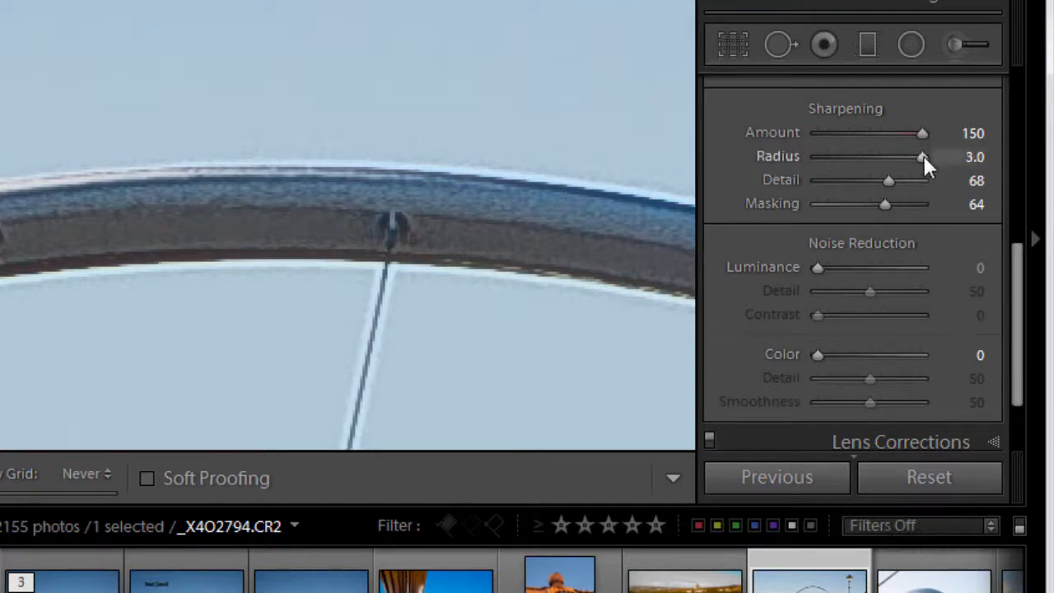
drag(921, 156, 825, 168)
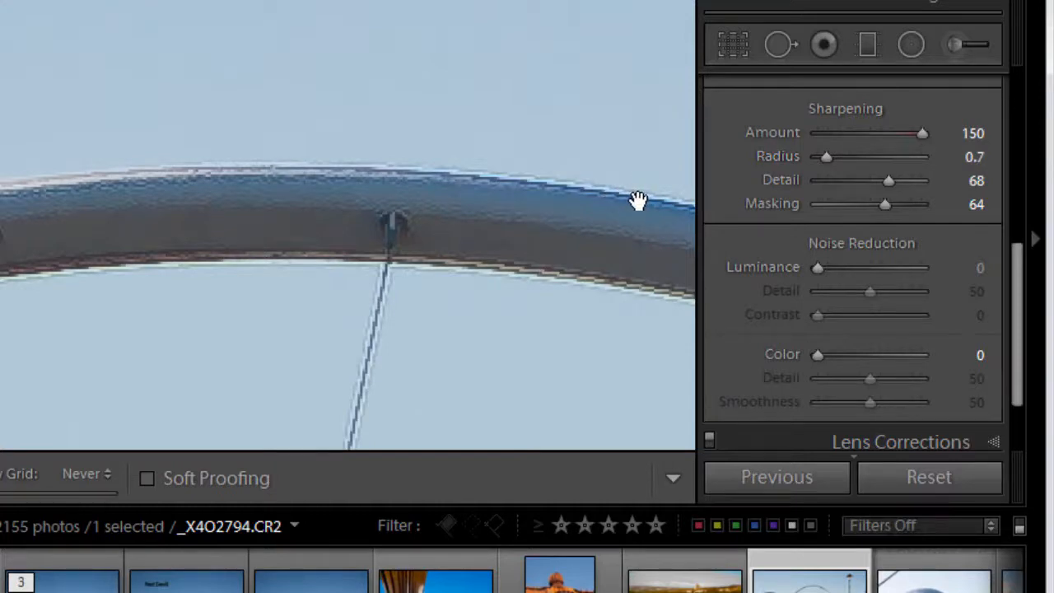
drag(920, 132, 852, 146)
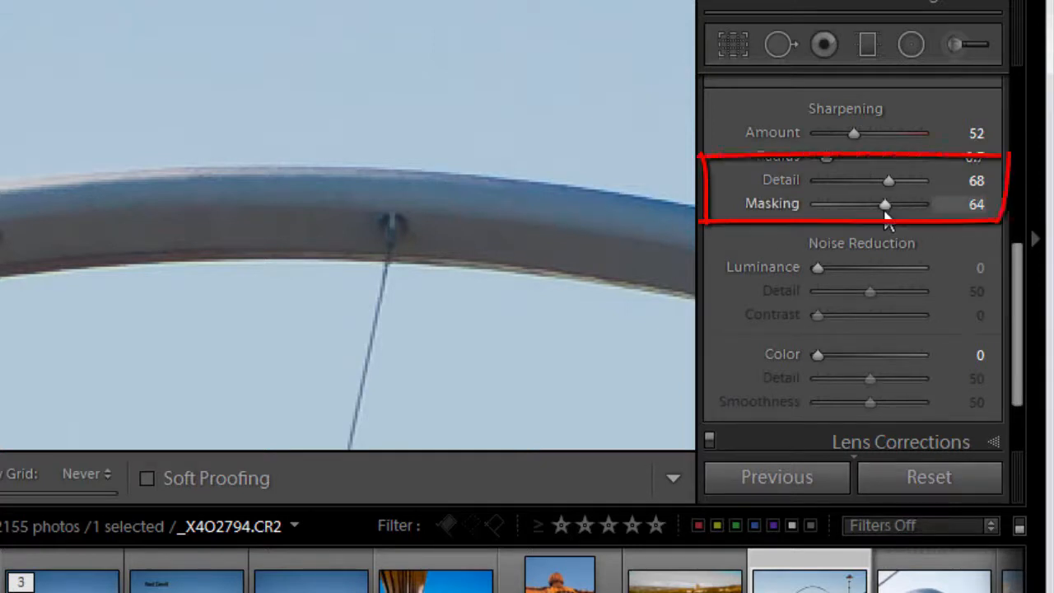
- Set the sharpening Masking to 0 and the Detail to 85
drag(886, 205, 784, 201)
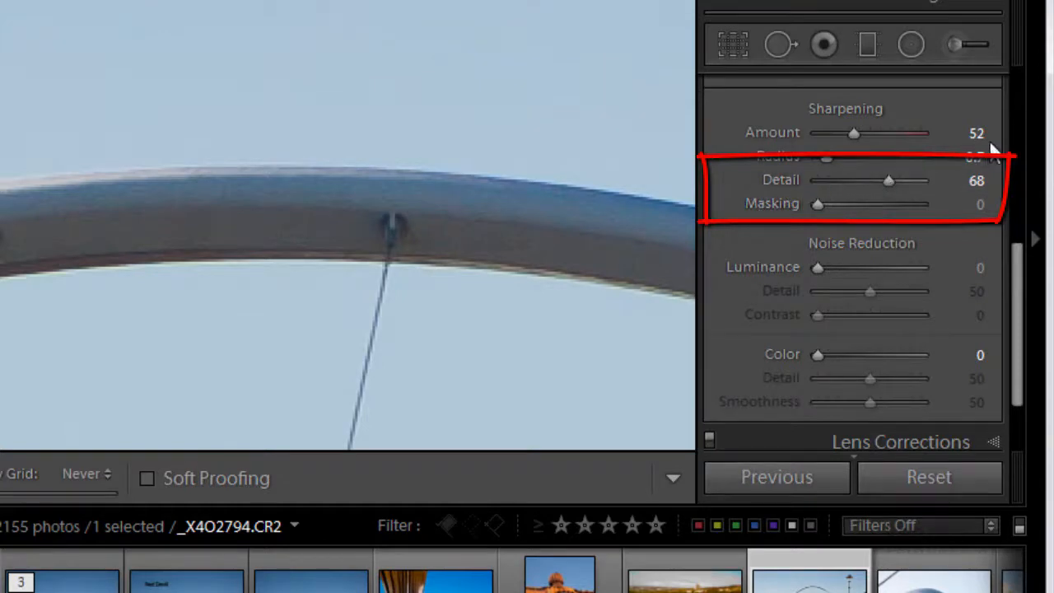
drag(892, 180, 864, 197)
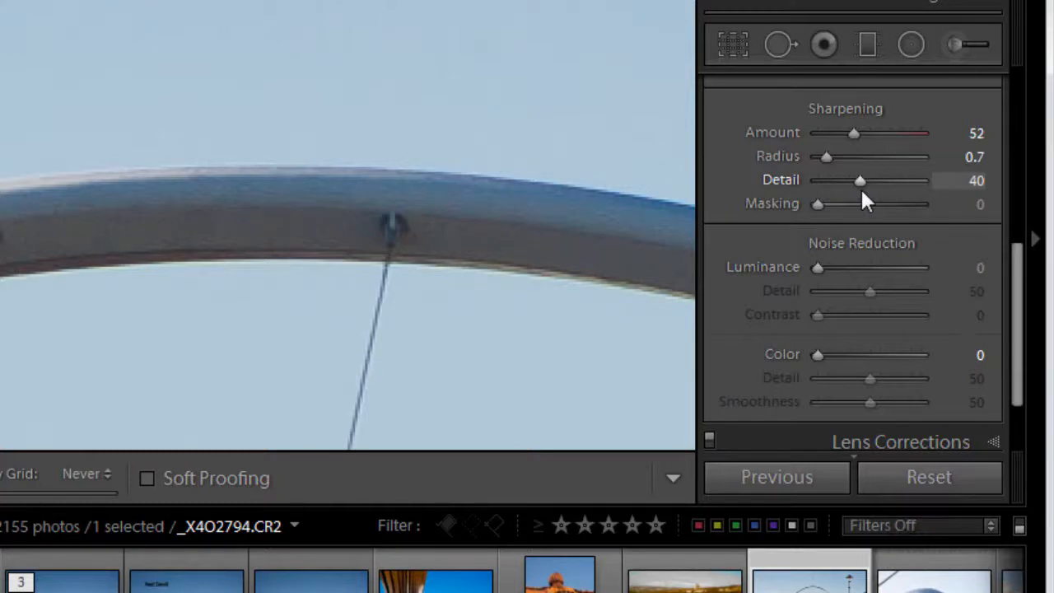
drag(861, 181, 840, 181)
drag(838, 180, 904, 183)
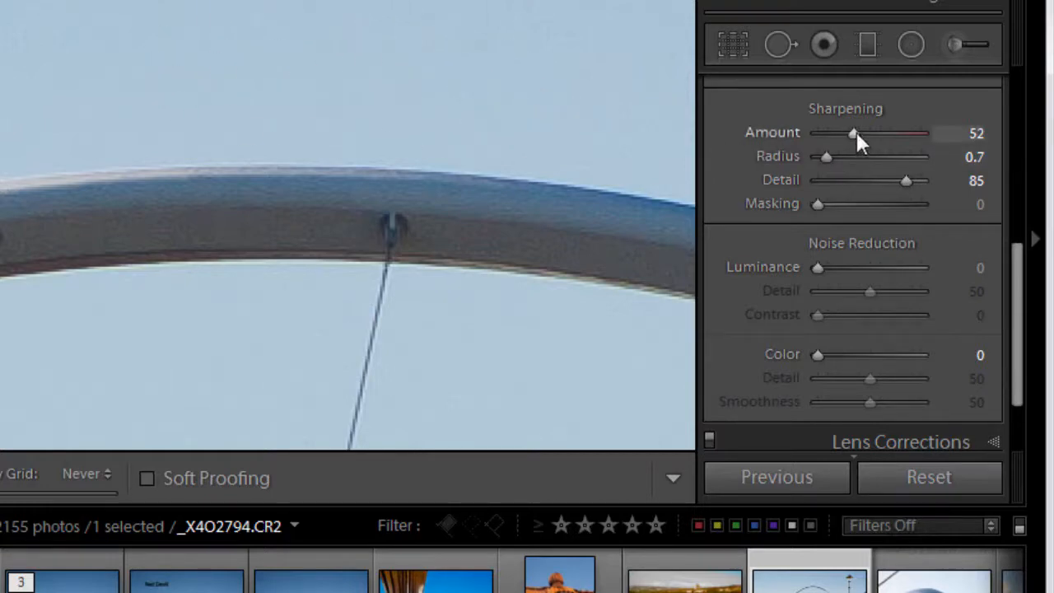
- Set the sharpening Amount to 91 and raise Masking to 54 with the mask preview so the plain sky is excluded
drag(856, 133, 883, 134)
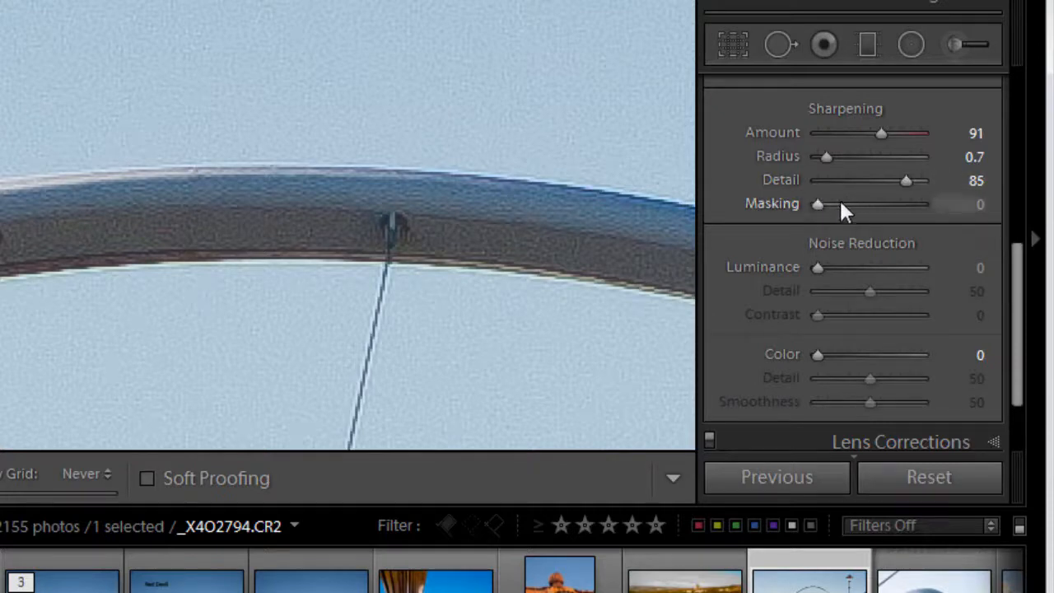
key(alt)
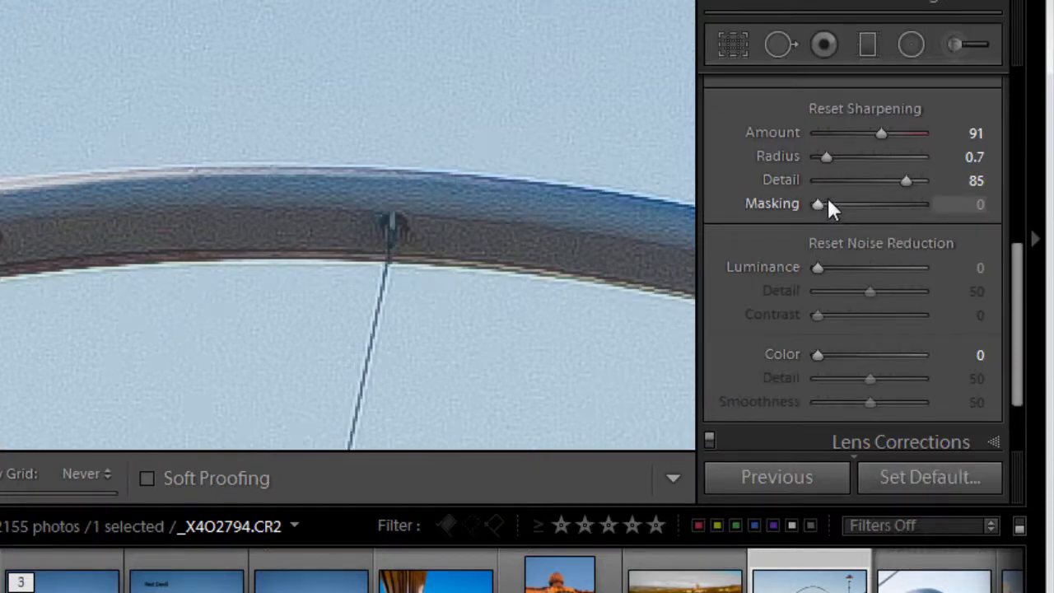
drag(817, 203, 831, 204)
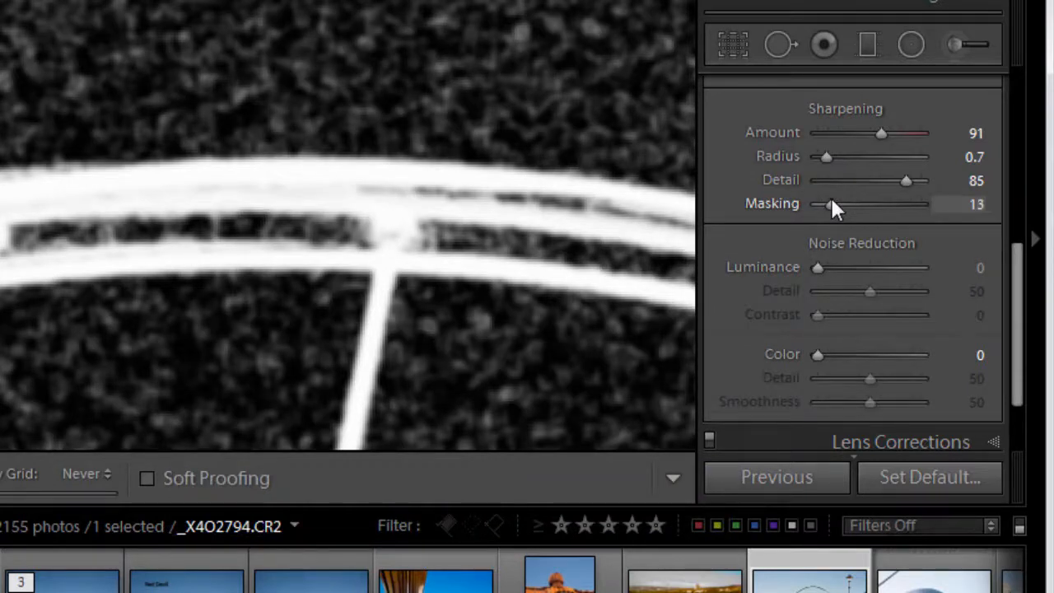
drag(832, 203, 856, 204)
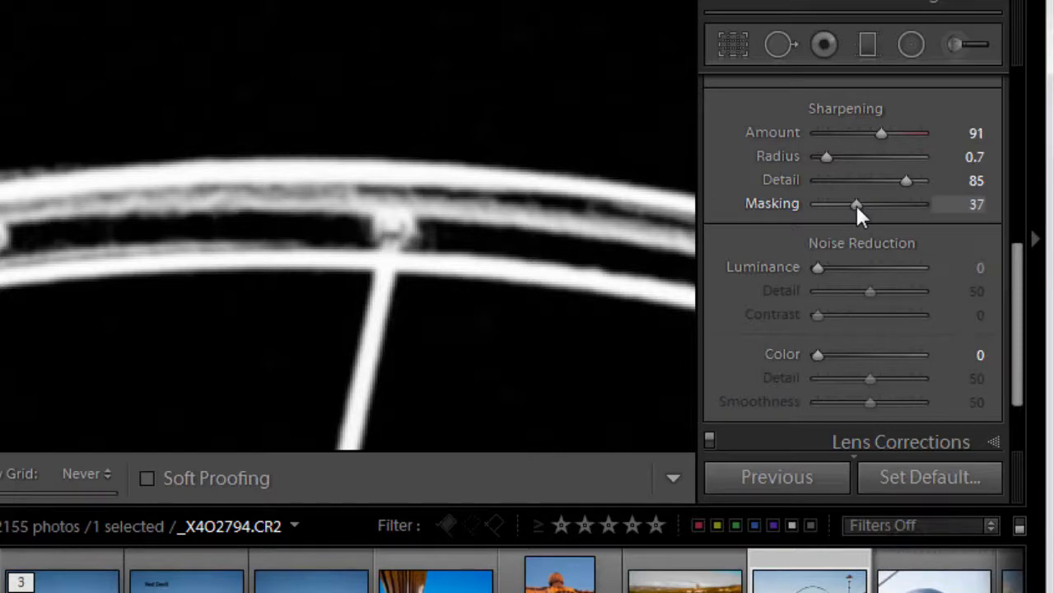
mouse_move(855, 203)
mouse_down()
mouse_move(883, 202)
mouse_move(873, 204)
mouse_up()
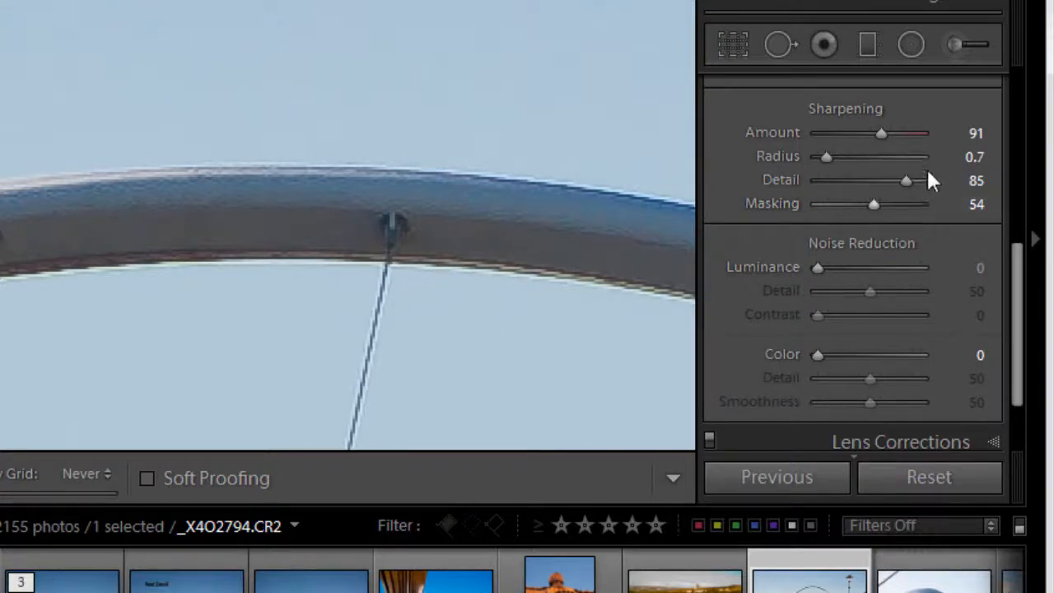
- Set the sharpening Amount to 41 and return to the whole-photo view
drag(881, 133, 843, 137)
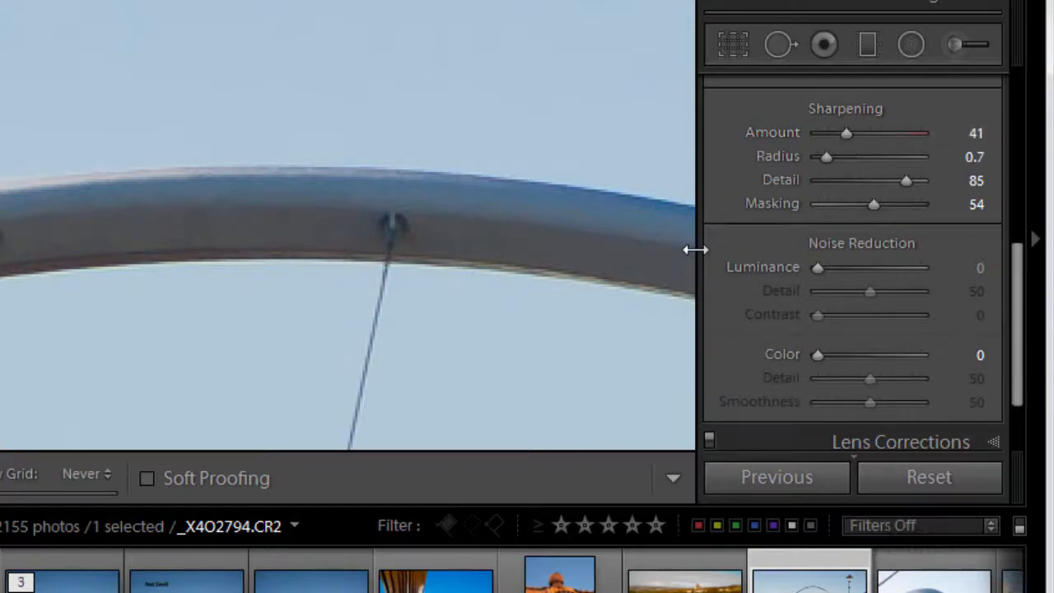
key(z)
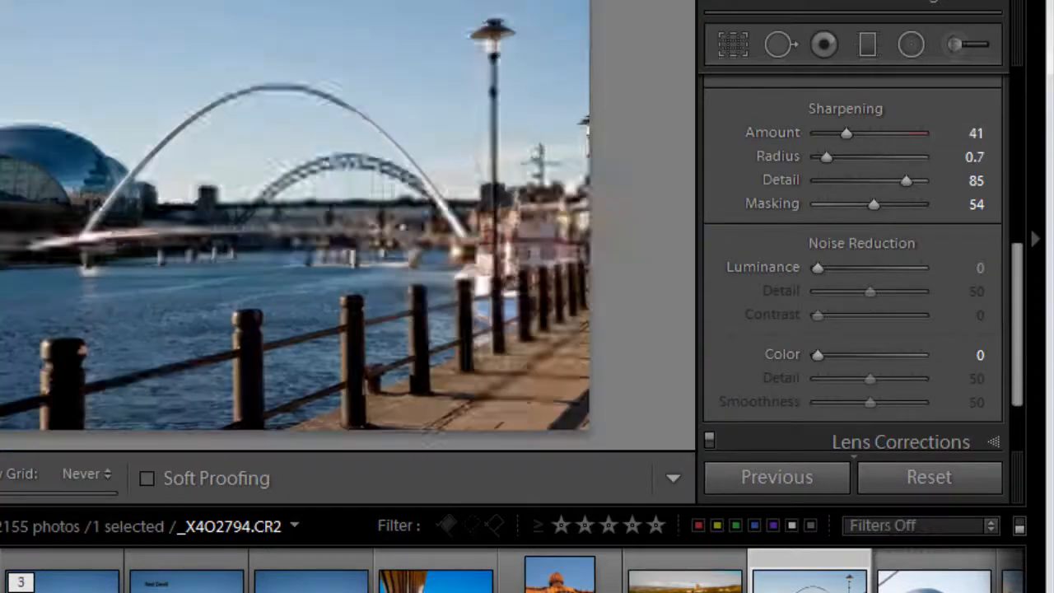